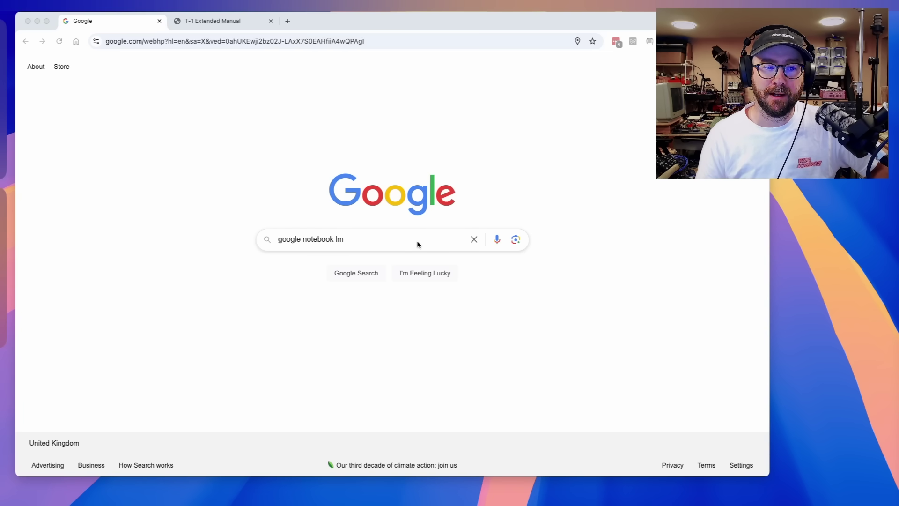
# Step: Search Google for NotebookLM and open the official notebooklm.google site from the results
pyautogui.click(403, 239)
pyautogui.press('Return')
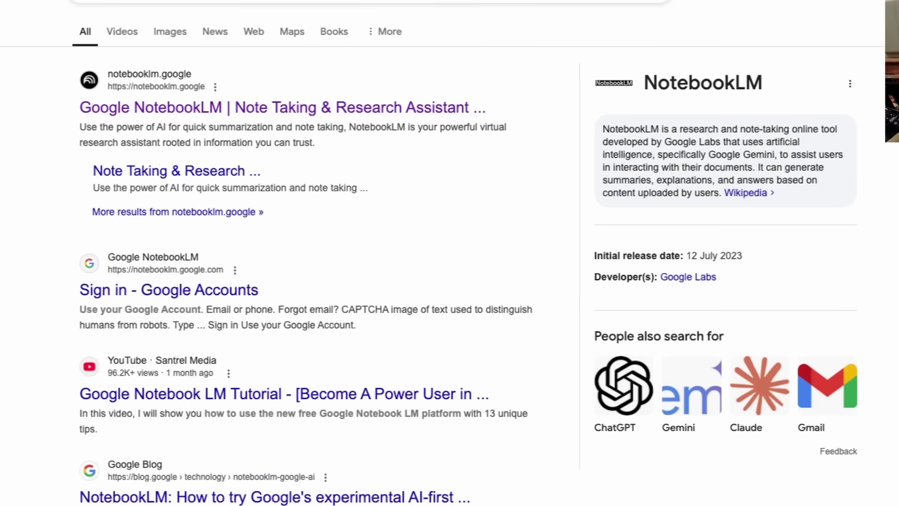
pyautogui.click(410, 101)
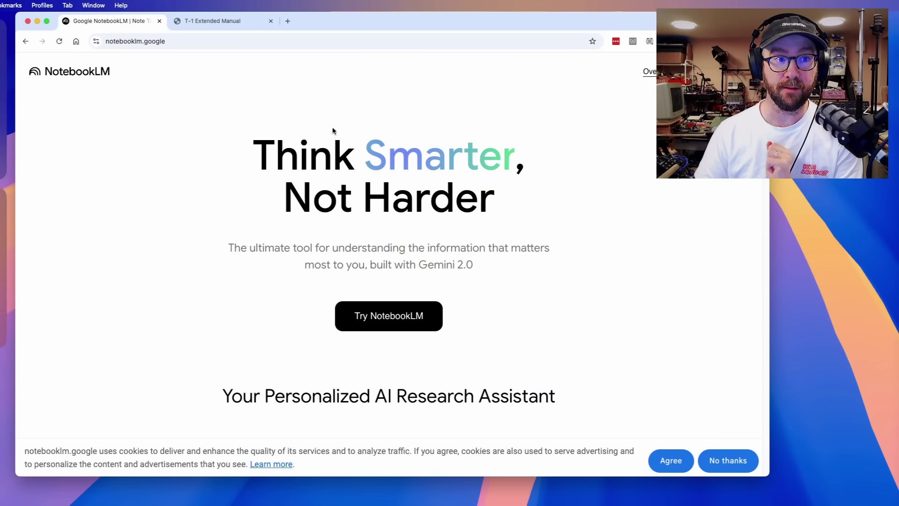
# Step: Scroll the T-1 Extended Manual PDF down to its index and save it to the desktop
pyautogui.click(253, 20)
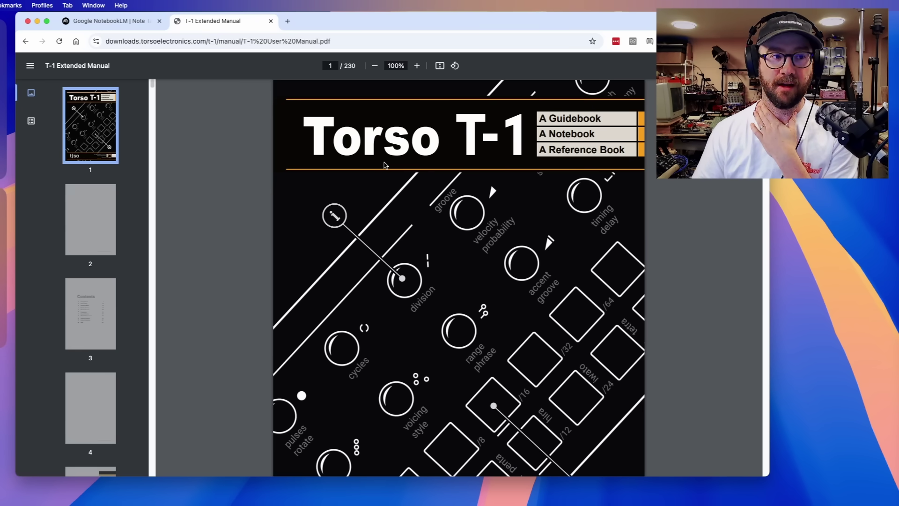
pyautogui.scroll(-10, 384, 165)
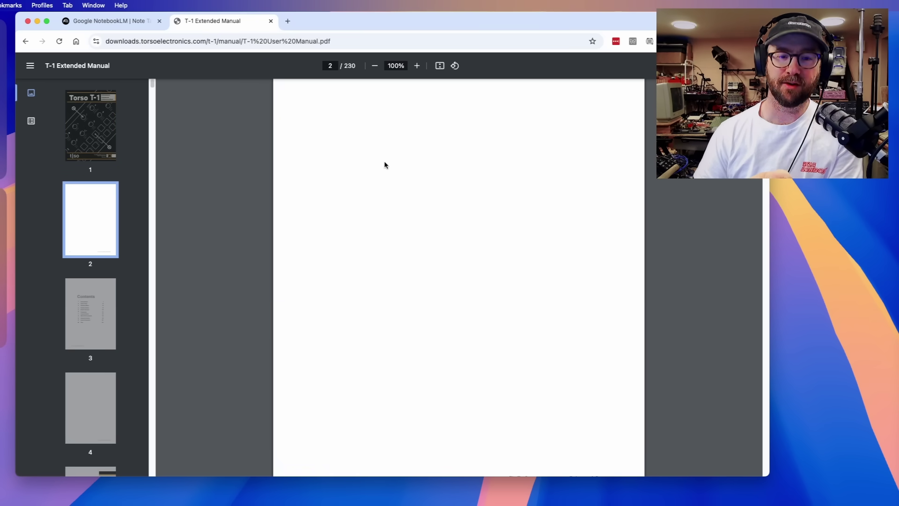
pyautogui.scroll(-5, 385, 165)
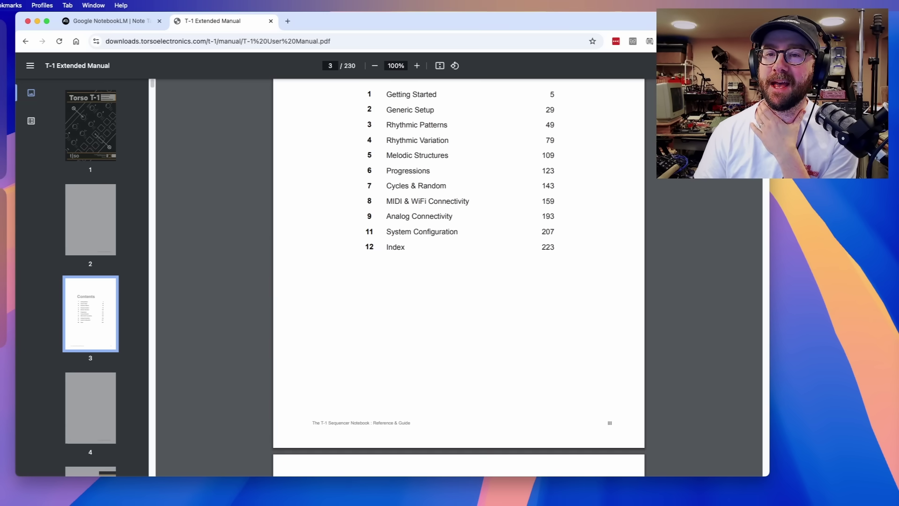
pyautogui.scroll(-20, 459, 276)
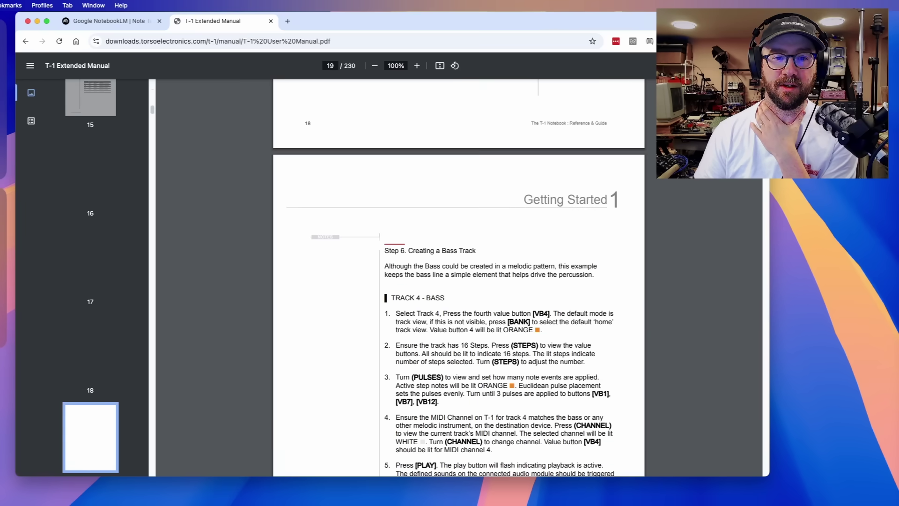
pyautogui.scroll(-20, 748, 248)
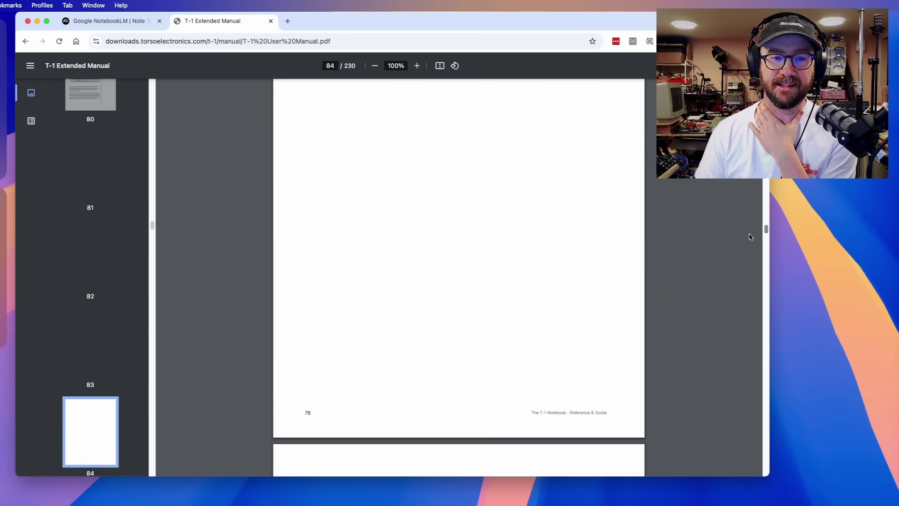
pyautogui.scroll(-20, 748, 256)
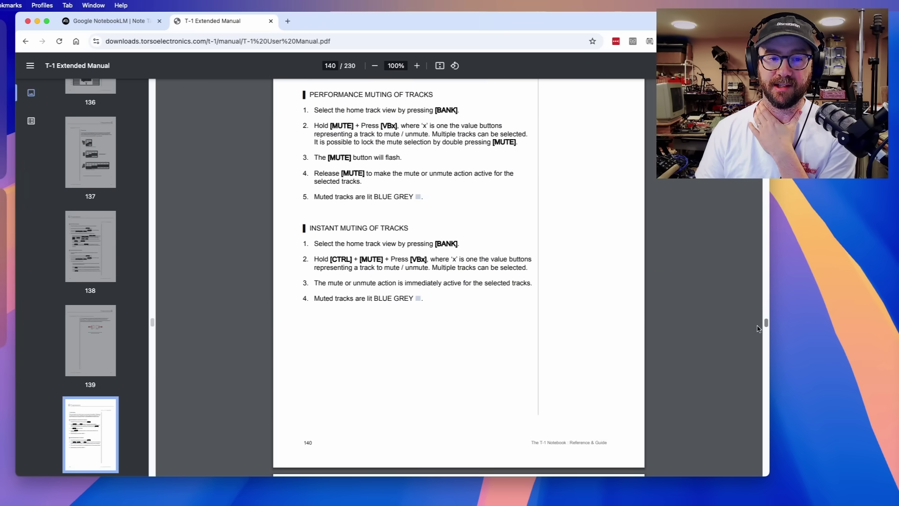
pyautogui.scroll(-20, 757, 350)
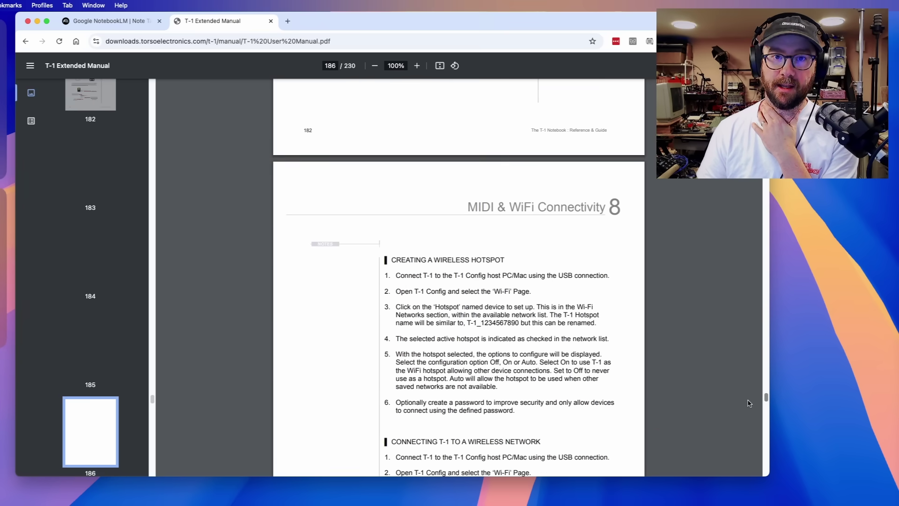
pyautogui.scroll(-20, 750, 417)
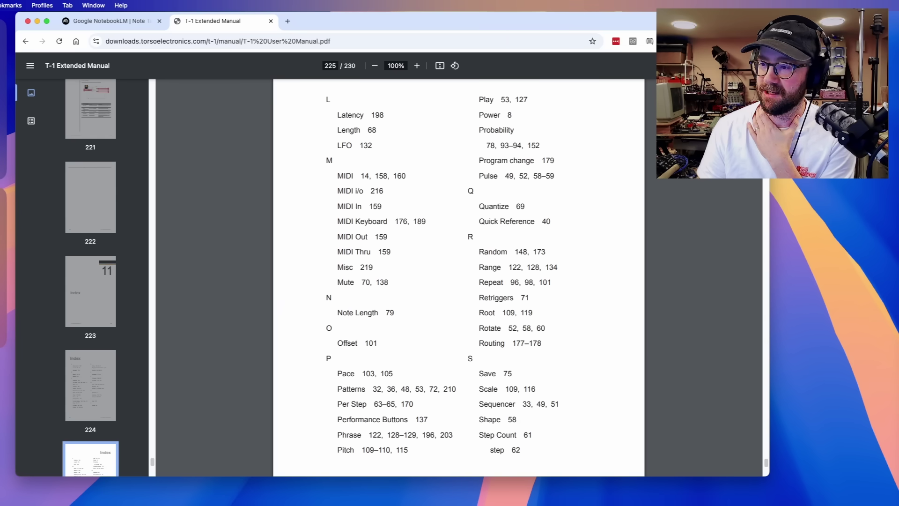
pyautogui.moveTo(716, 209); pyautogui.dragTo(805, 212)
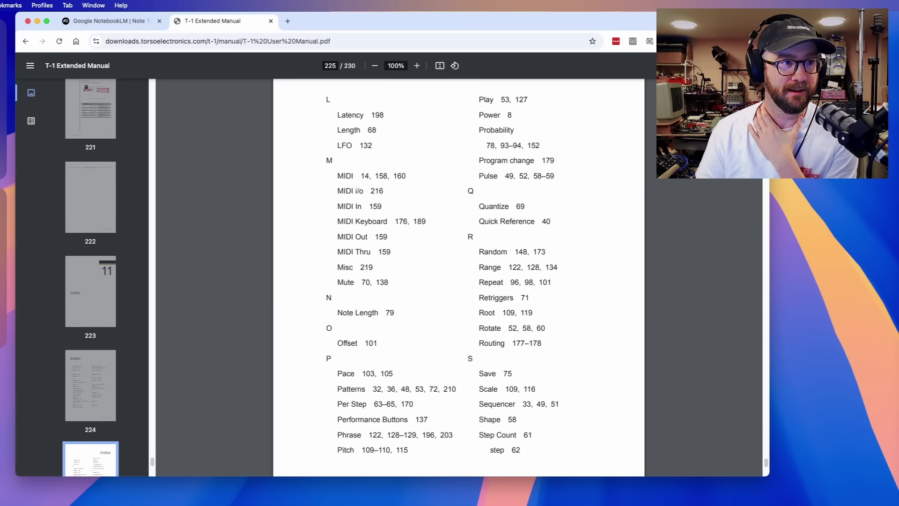
# Step: Create a new NotebookLM notebook with T-1 User Manual.pdf uploaded as its source
pyautogui.click(61, 18)
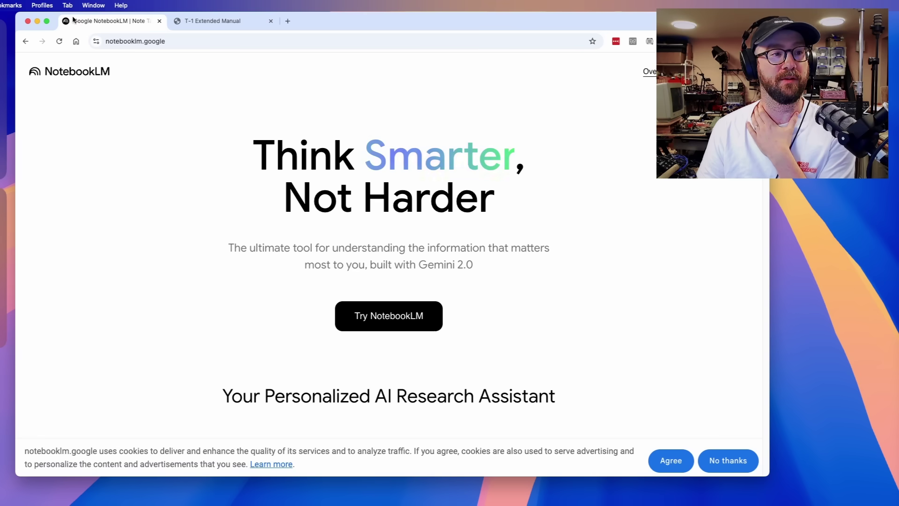
pyautogui.click(384, 307)
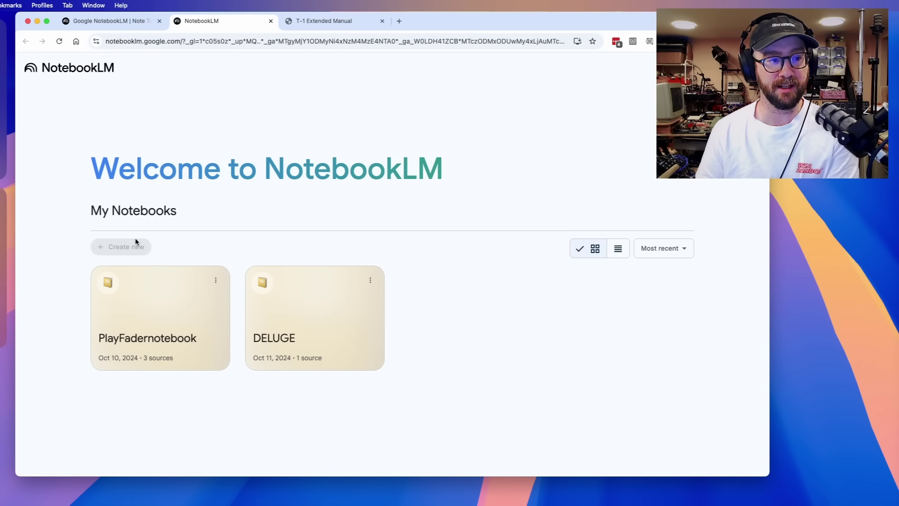
pyautogui.click(136, 241)
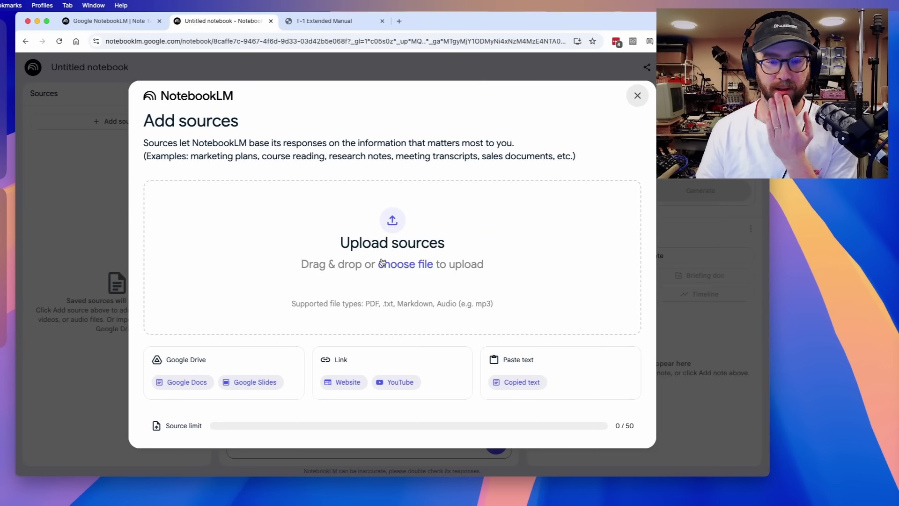
pyautogui.moveTo(773, 140); pyautogui.dragTo(566, 268)
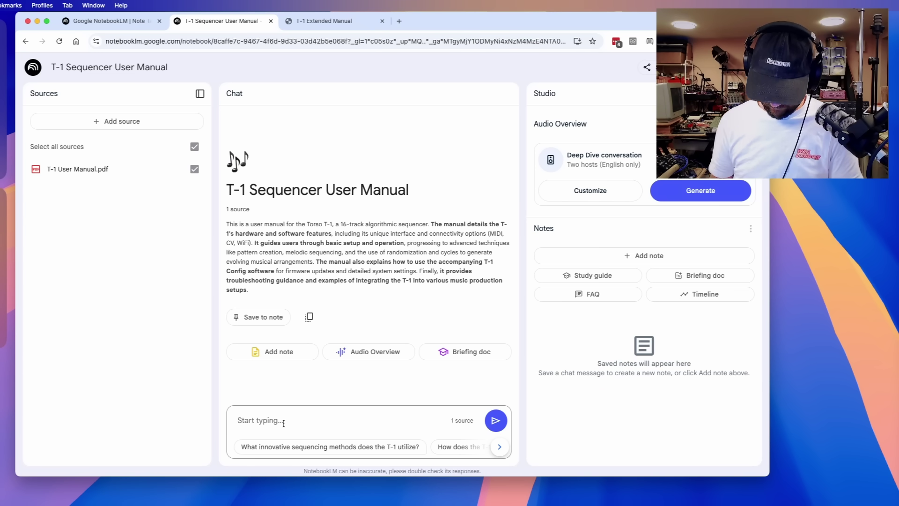
# Step: Ask the chat 'how do I set up MIDI channel on the Torso T1?'
pyautogui.write('how do I set')
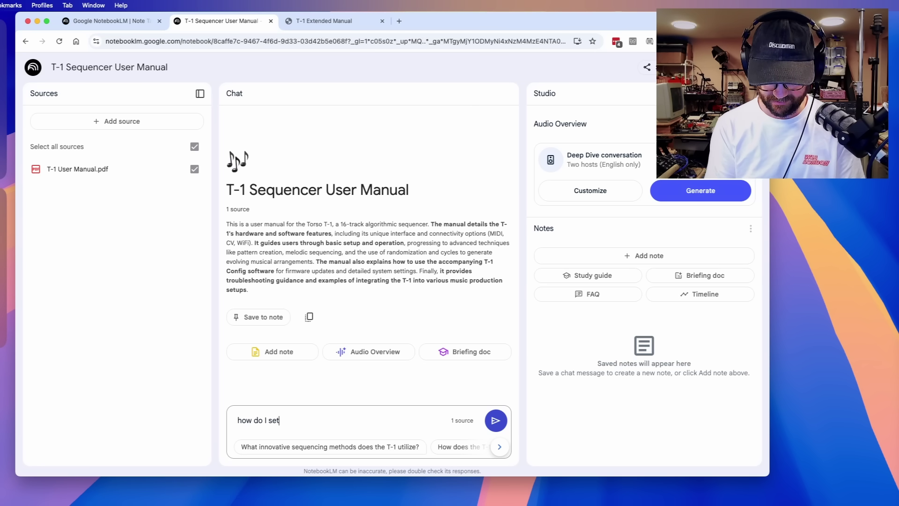
pyautogui.write(' up MIDI channel o')
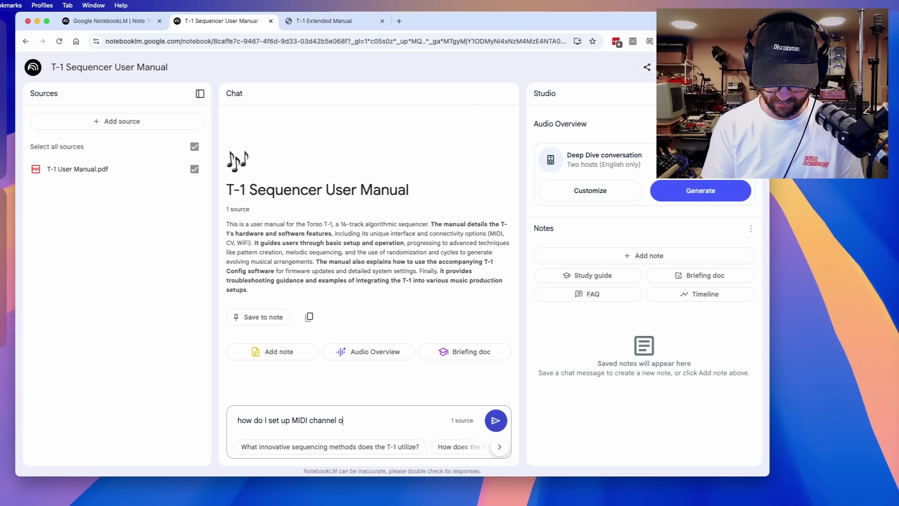
pyautogui.write('n the Torsdo T1')
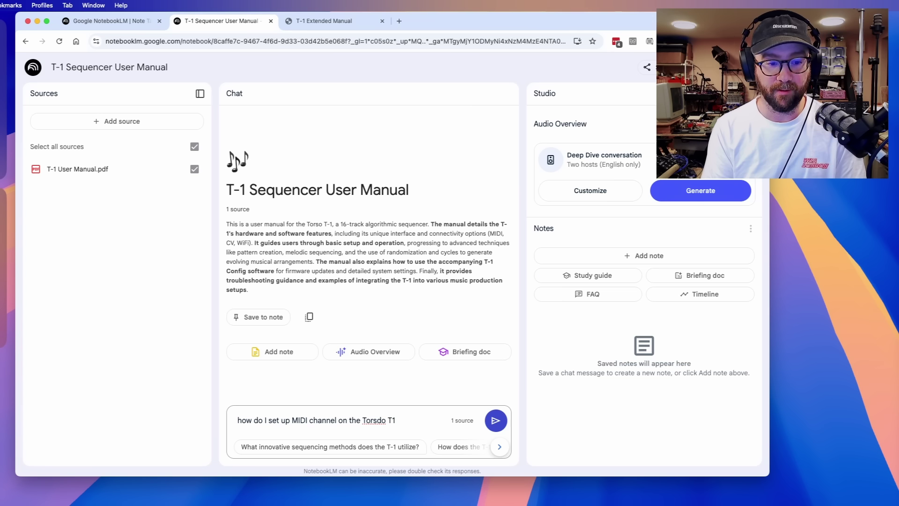
pyautogui.press('Delete')
pyautogui.press('End')
pyautogui.write('?')
pyautogui.press('Return')
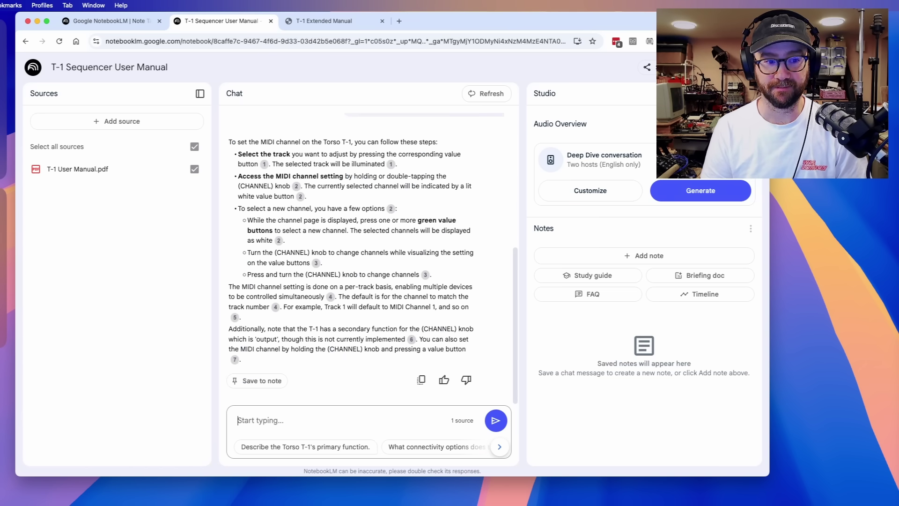
# Step: View the manual passages cited in the MIDI answer, including MIDI Channel and track selection
pyautogui.click(391, 163)
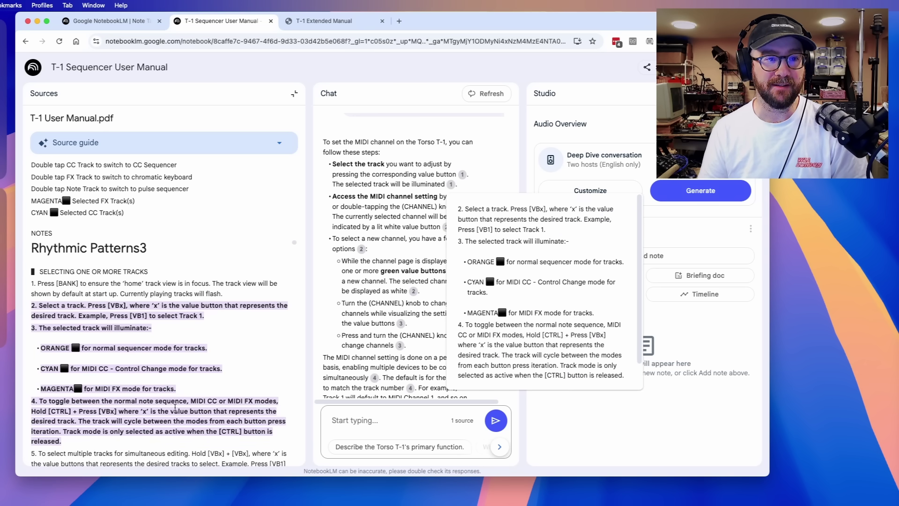
pyautogui.click(361, 249)
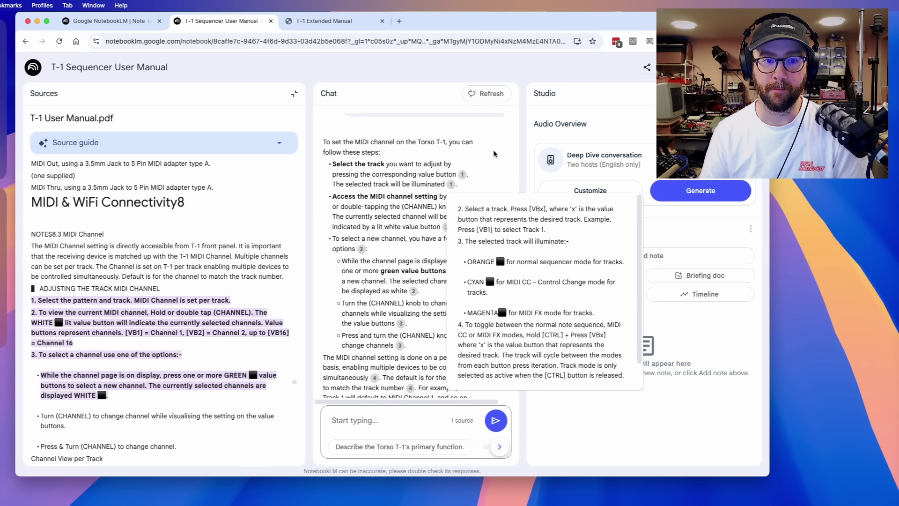
pyautogui.click(462, 174)
# Step: Ask the chat 'How do I create custom user scale' and review the answer
pyautogui.write('How do I create custom user scale')
pyautogui.press('Return')
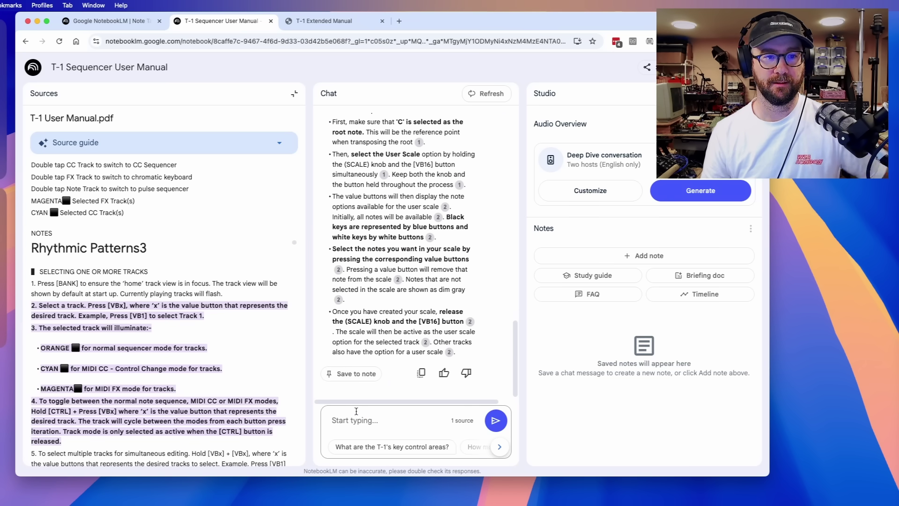
pyautogui.scroll(2, 511, 322)
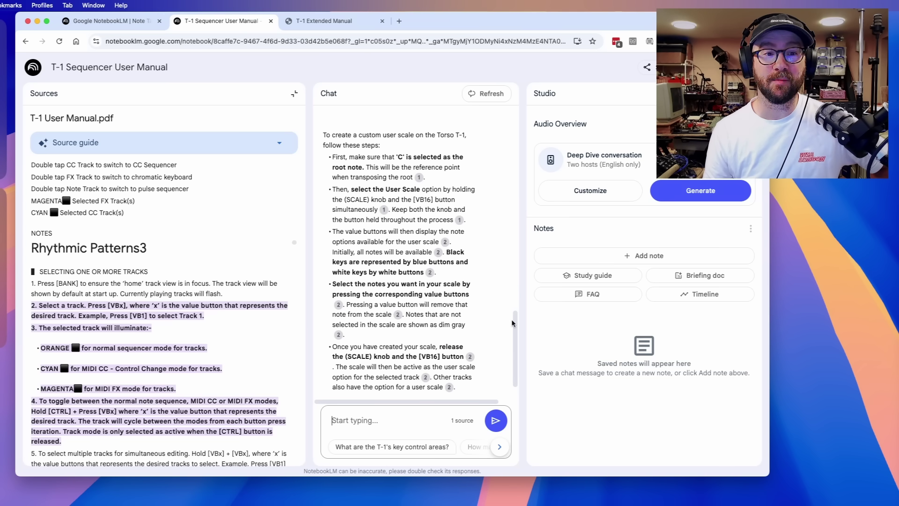
# Step: Scroll through the chat answer explaining the T-1's bipolar voicing parameter
pyautogui.scroll(-2, 511, 318)
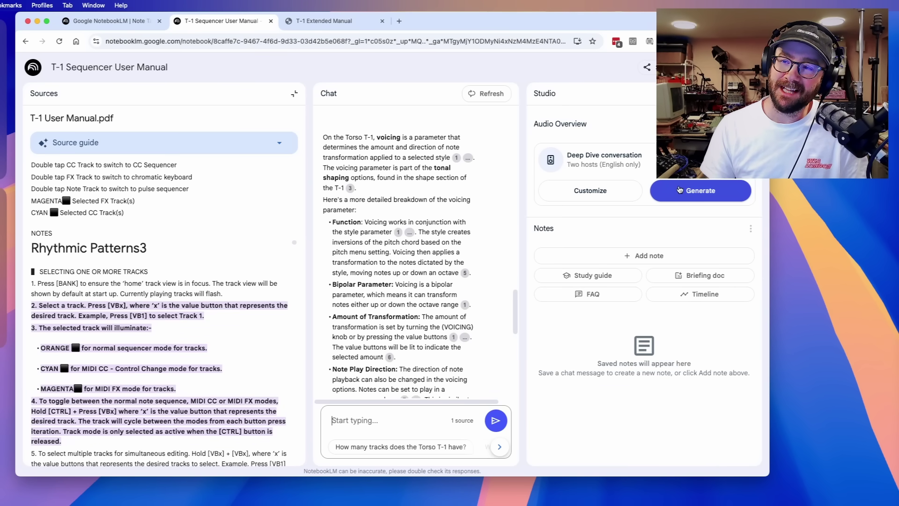
# Step: Generate the Audio Overview in the Studio panel, producing a 39:27 conversation
pyautogui.moveTo(686, 23); pyautogui.dragTo(627, 31)
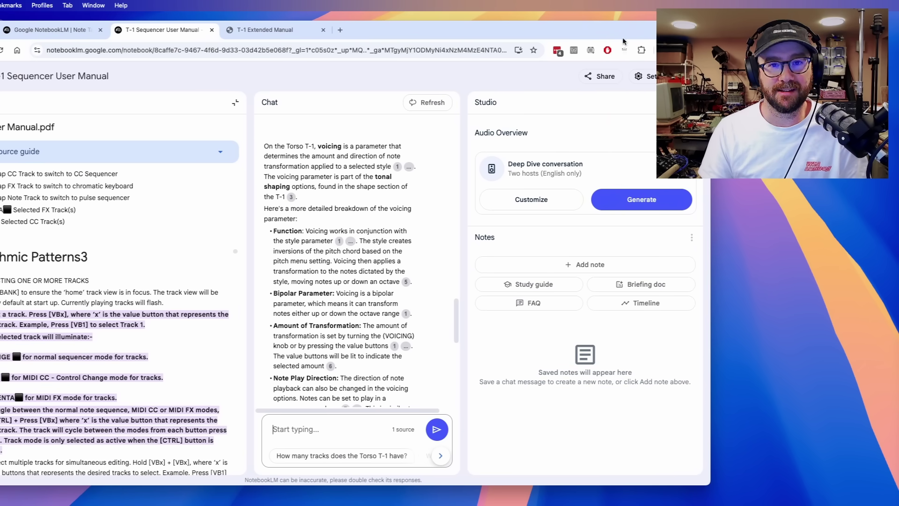
pyautogui.click(633, 206)
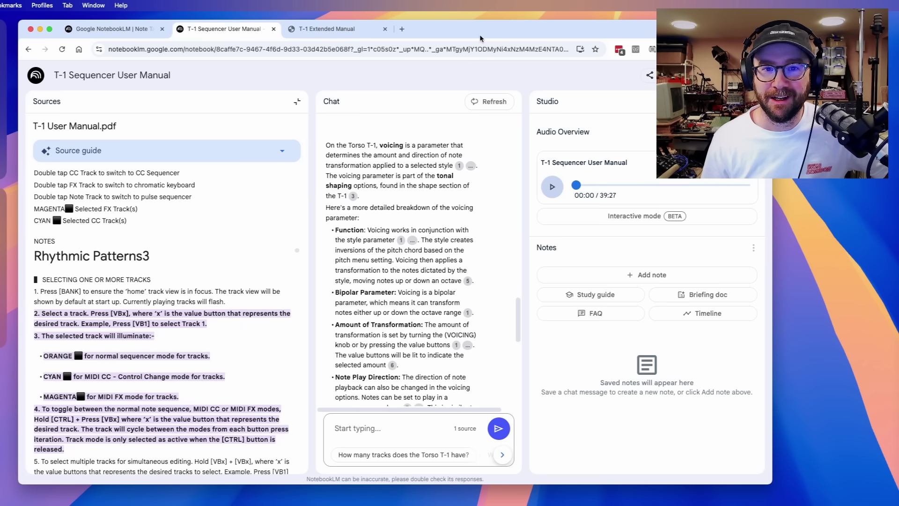
pyautogui.moveTo(560, 32); pyautogui.dragTo(511, 38)
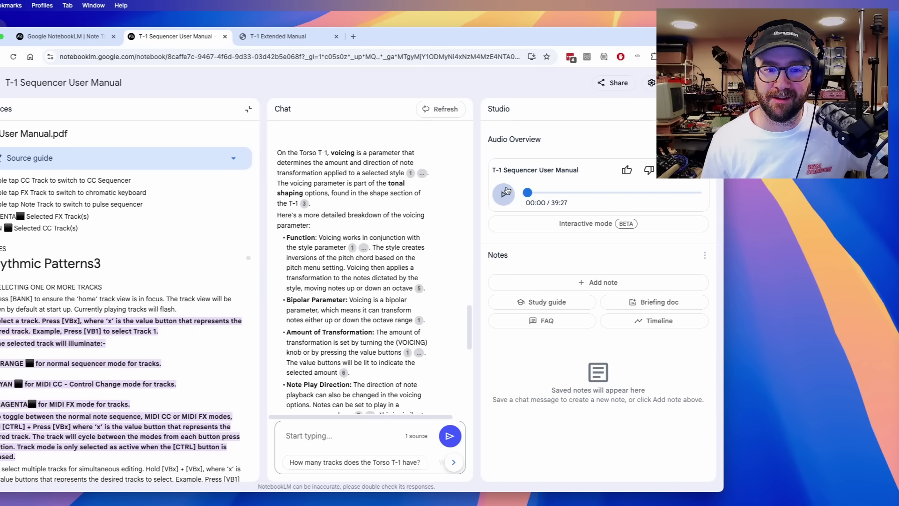